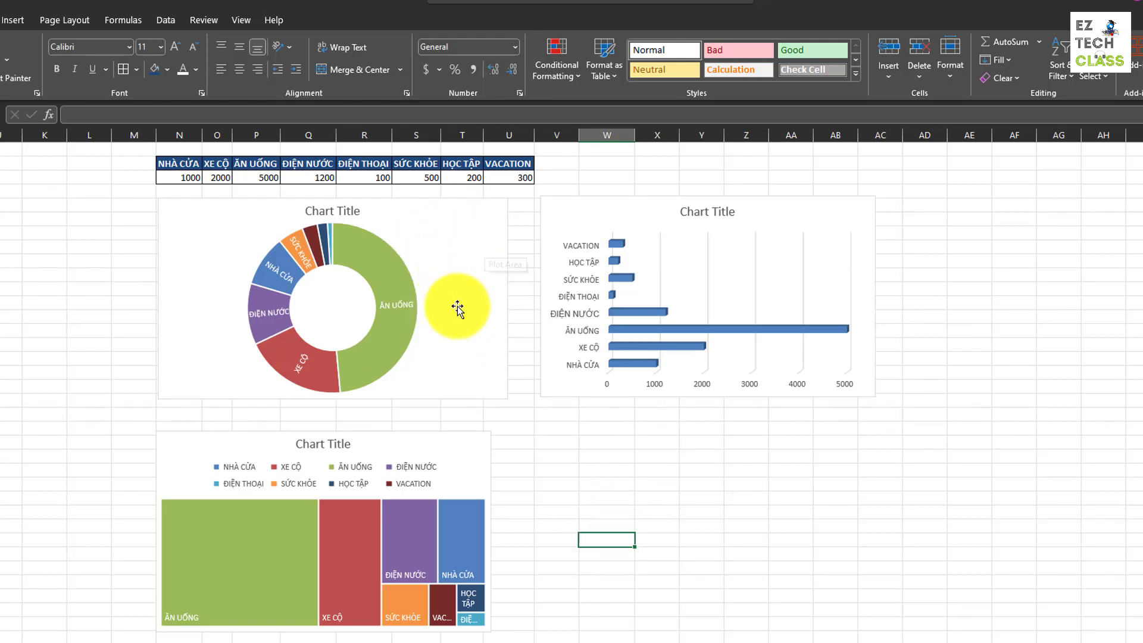
Step: Enter 500 as the ĐIỆN THOẠI expense, then select the ĐIỆN NƯỚC amount cell to edit
{"action": "left_click_drag", "start_coordinate": [184, 166], "coordinate": [525, 178]}
{"action": "left_click", "coordinate": [528, 386]}
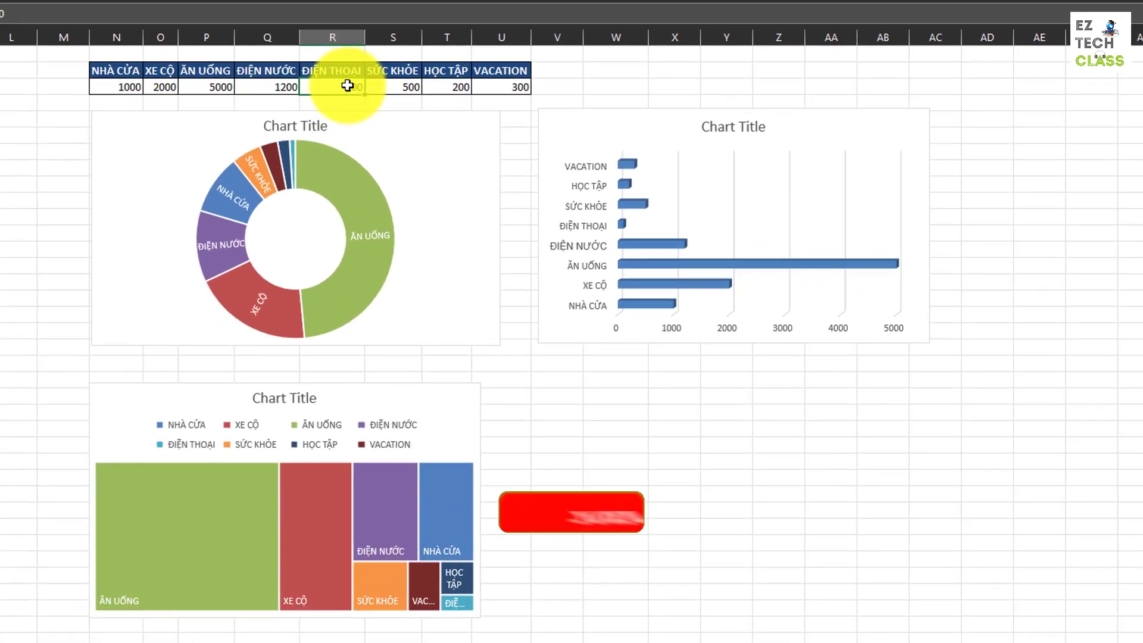
{"action": "type", "text": "500"}
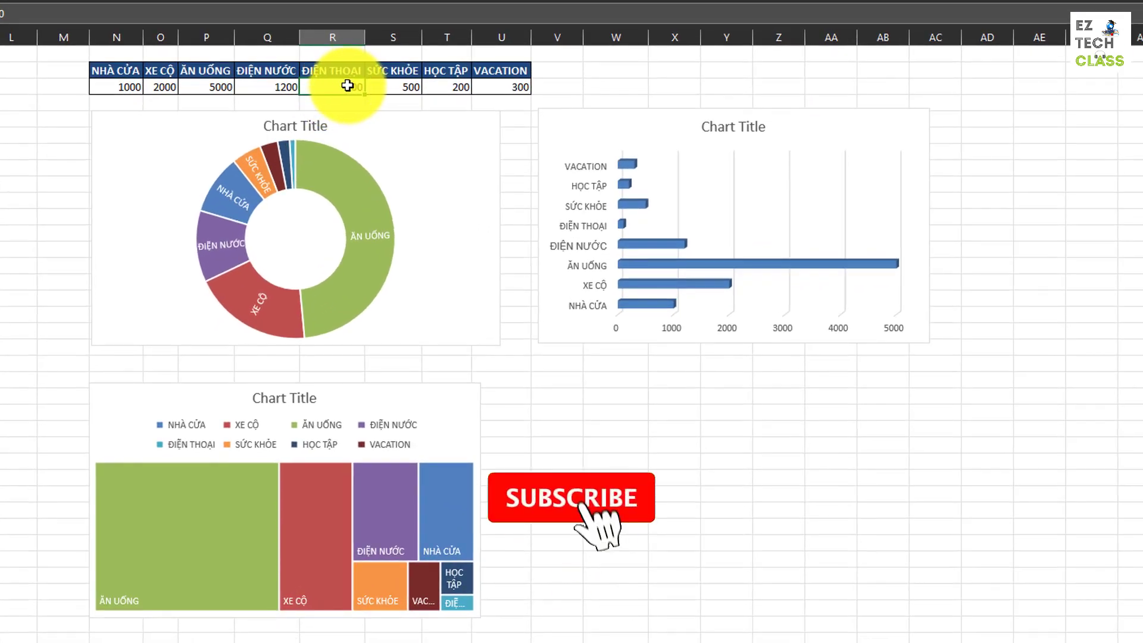
{"action": "key", "text": "Return"}
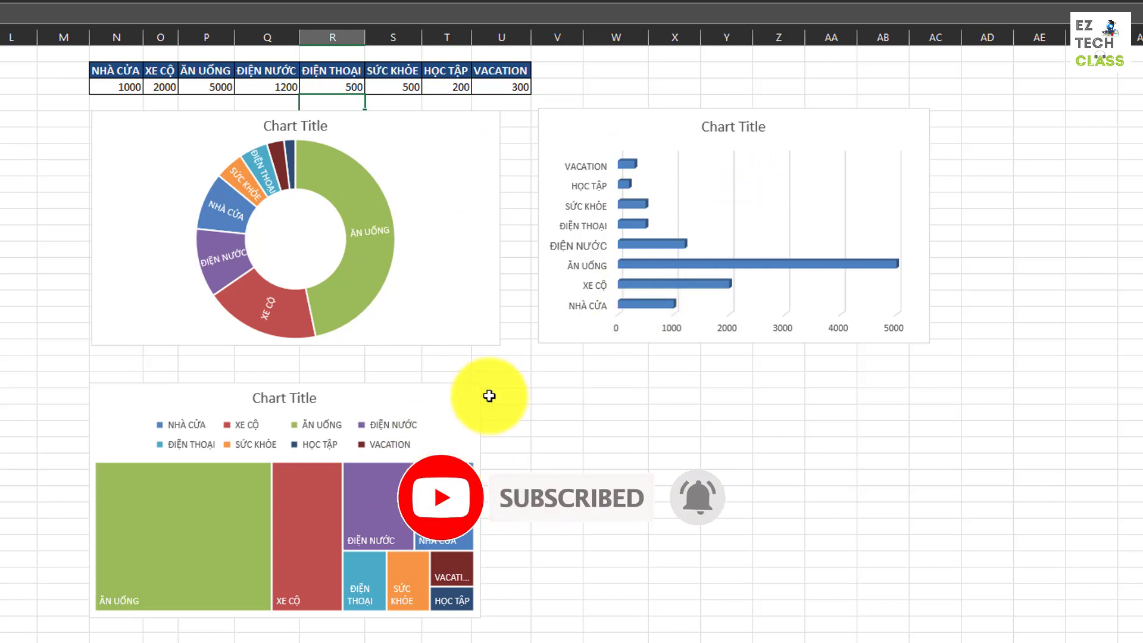
{"action": "left_click", "coordinate": [289, 87]}
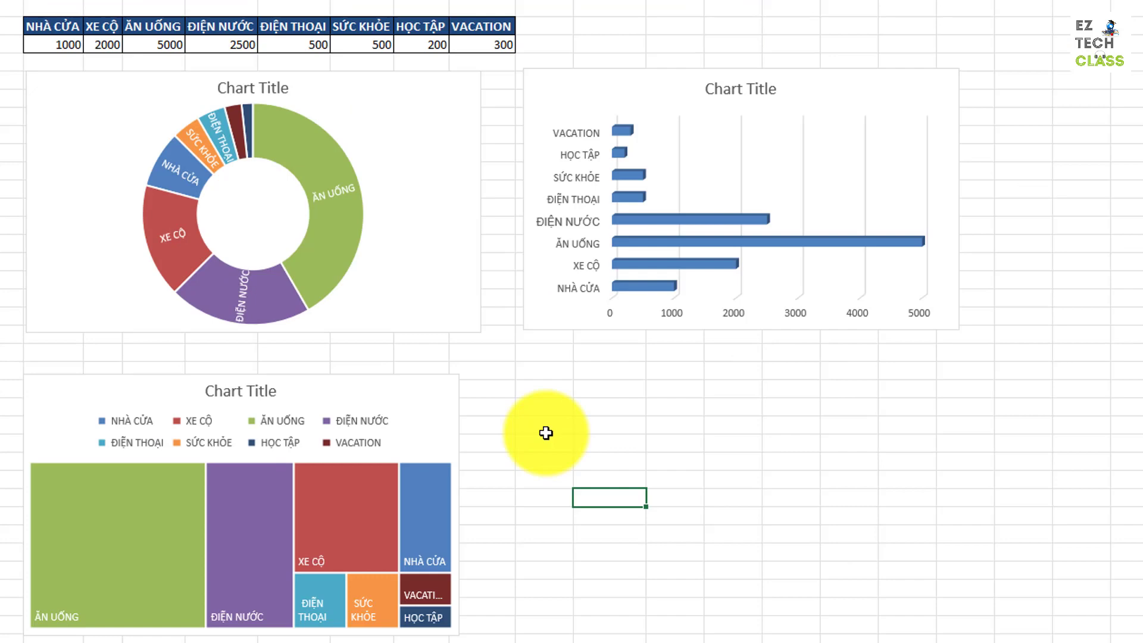
Step: Copy the eight-category expense table, headers and values, and paste it into Sheet3 at H:O
{"action": "left_click", "coordinate": [56, 25]}
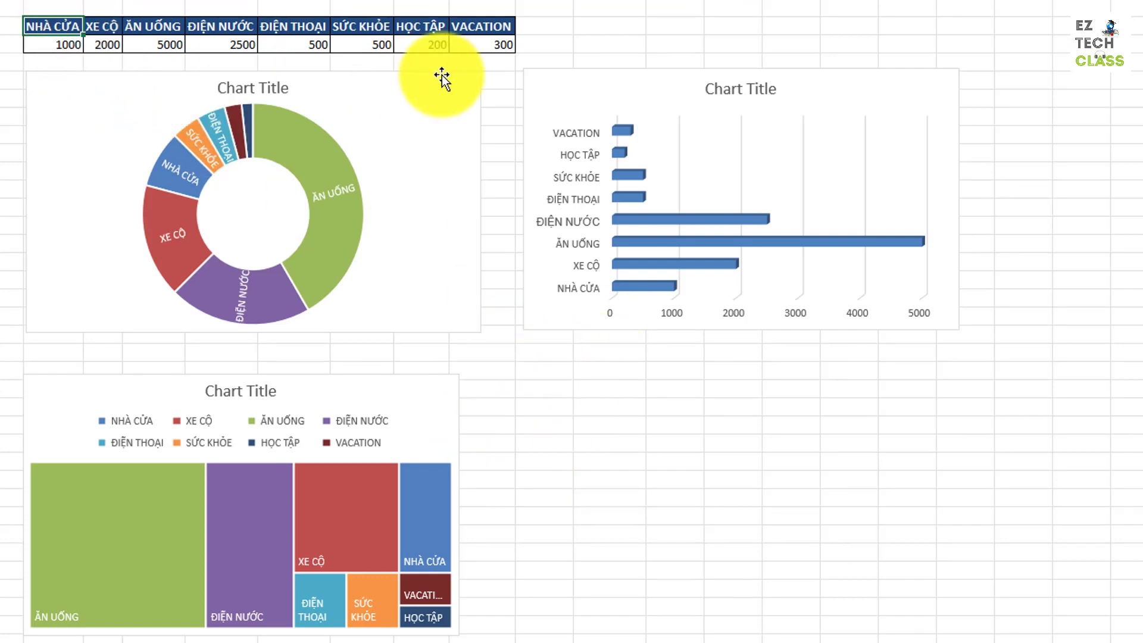
{"action": "left_click", "coordinate": [494, 44], "text": "shift"}
{"action": "key", "text": "ctrl+c"}
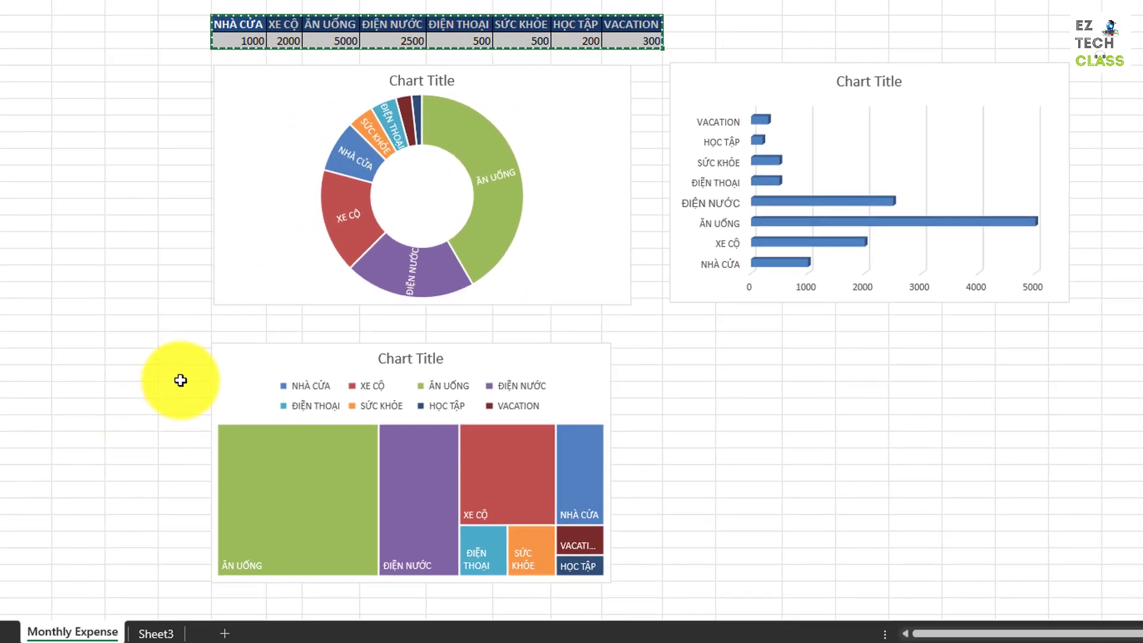
{"action": "left_click", "coordinate": [165, 636]}
{"action": "key", "text": "ctrl+v"}
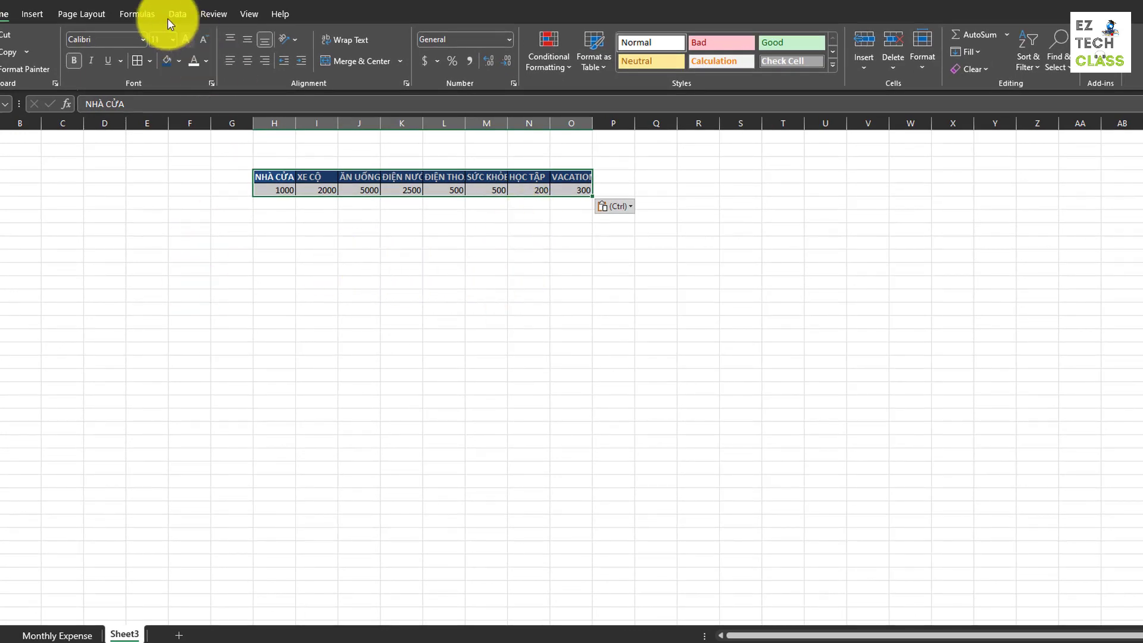
Step: Insert a clustered bar chart of the eight expense categories from the All Charts list
{"action": "left_click", "coordinate": [32, 14]}
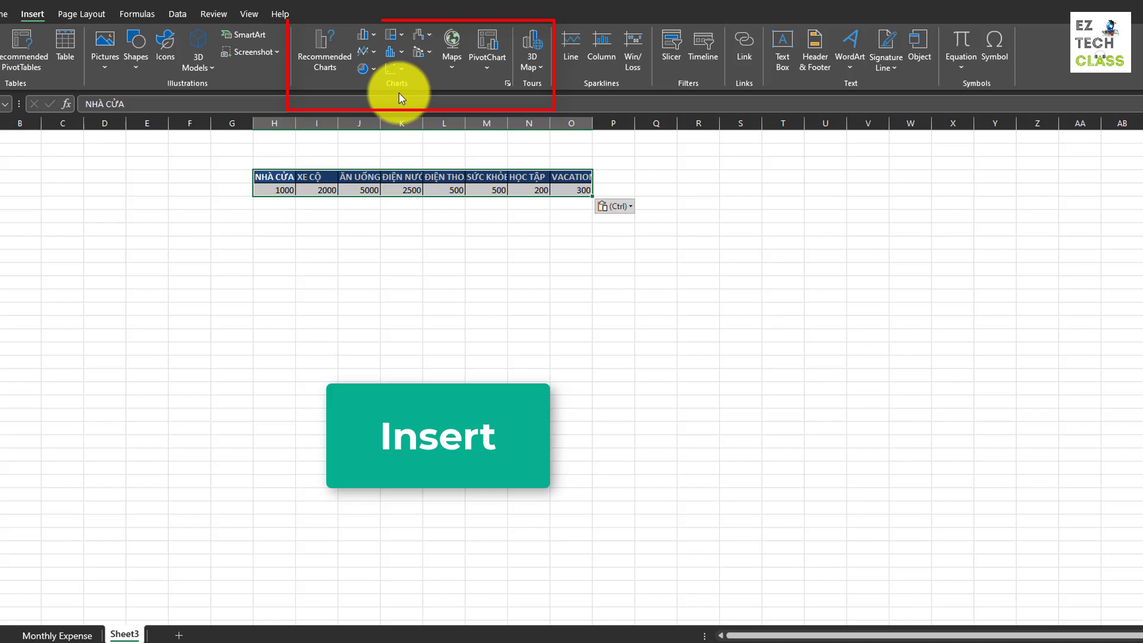
{"action": "left_click", "coordinate": [509, 87]}
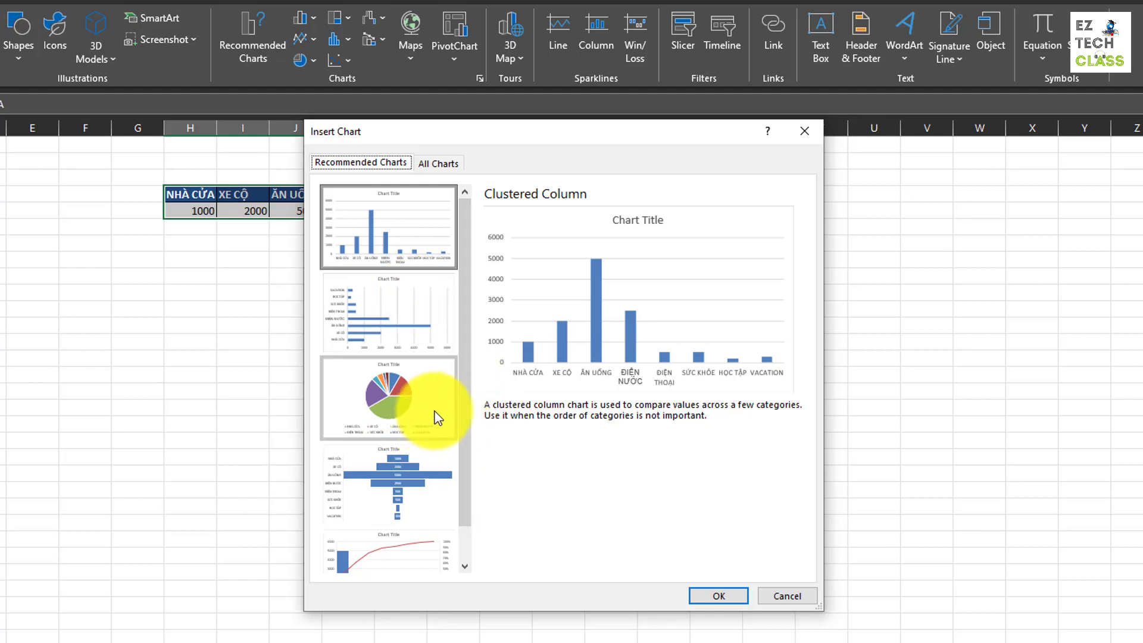
{"action": "left_click", "coordinate": [439, 165]}
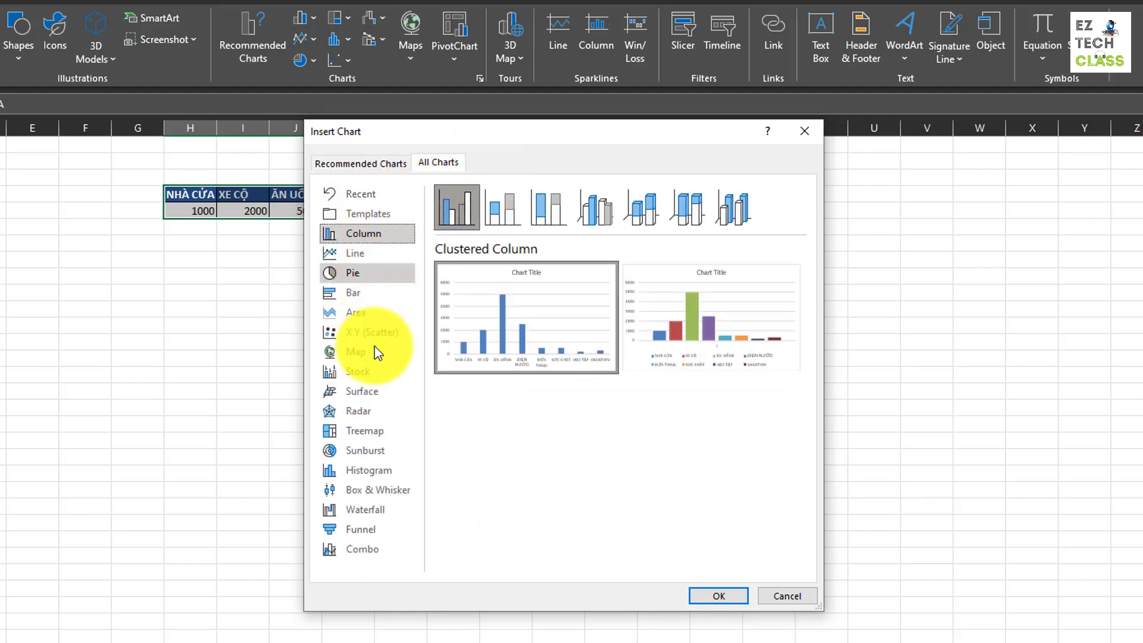
{"action": "left_click", "coordinate": [369, 296]}
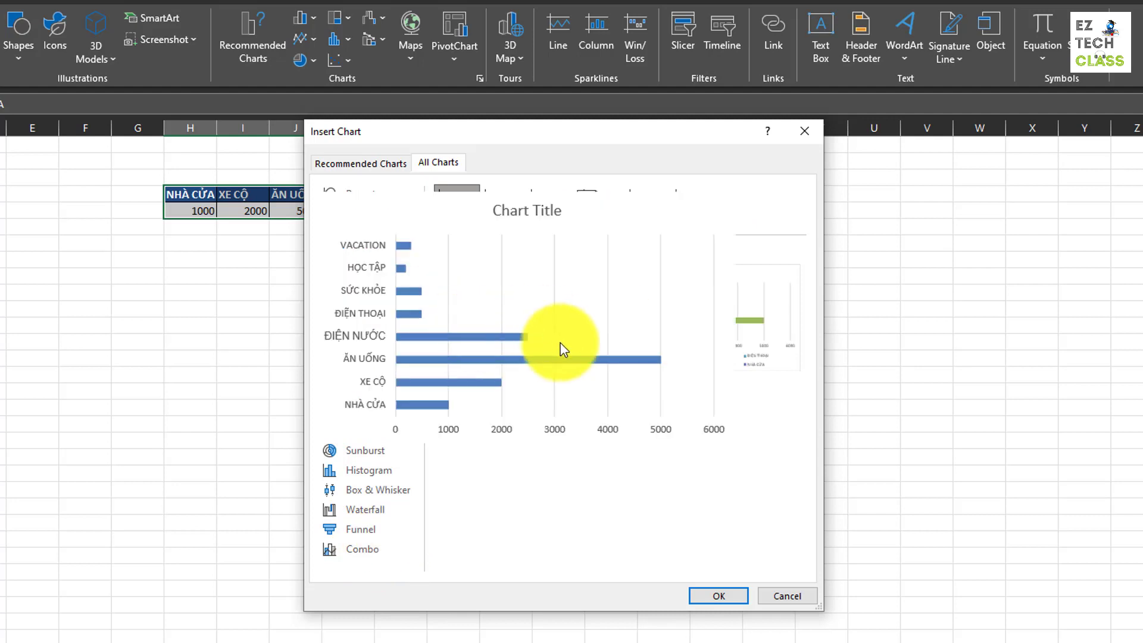
{"action": "left_click", "coordinate": [704, 594]}
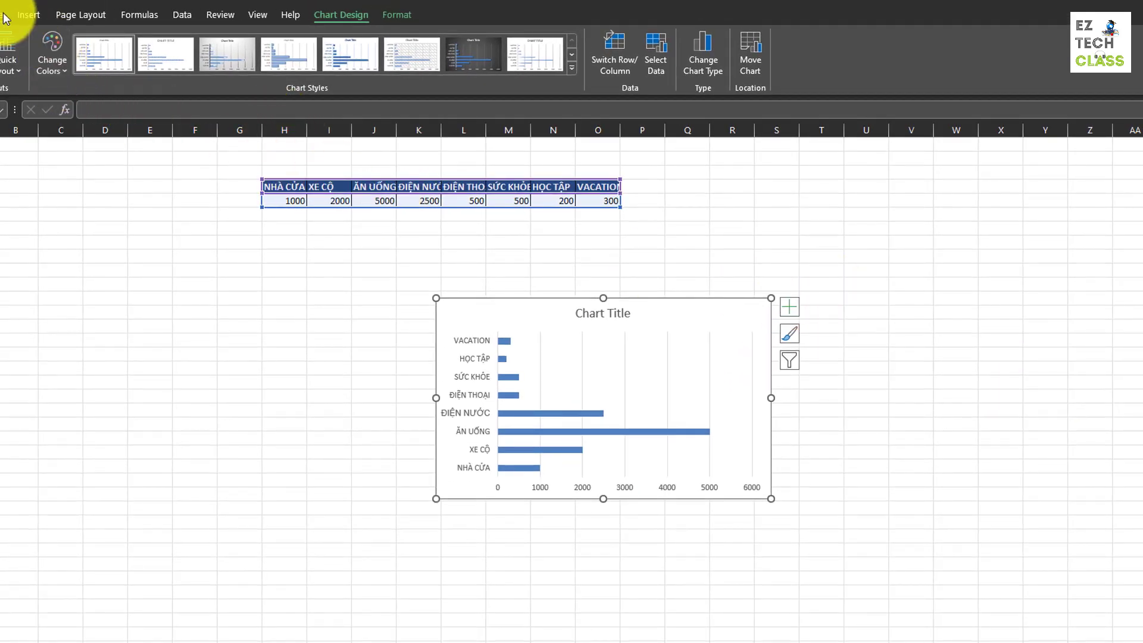
Step: Convert the clustered bar chart into a sunburst chart from the All Charts list
{"action": "left_click", "coordinate": [36, 13]}
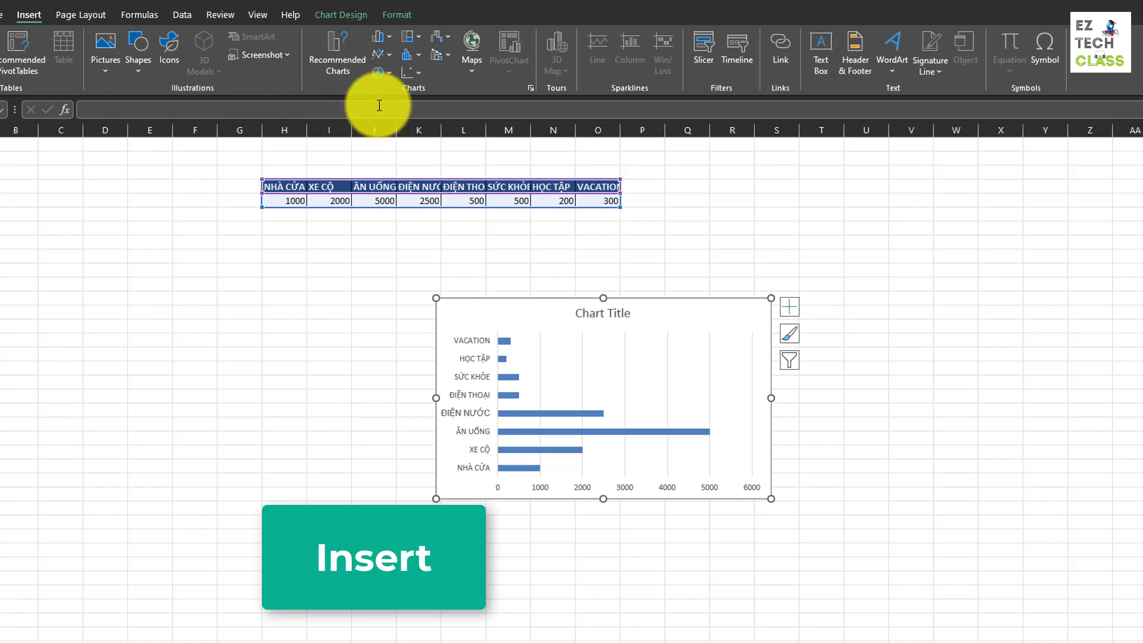
{"action": "left_click", "coordinate": [530, 88]}
{"action": "mouse_move", "coordinate": [511, 341]}
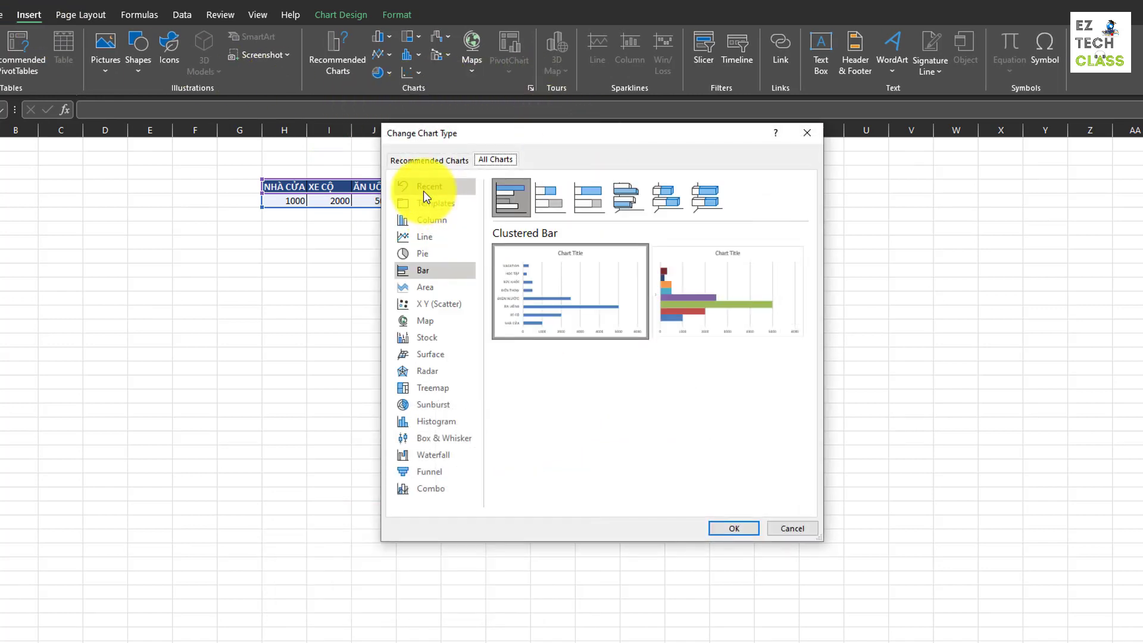
{"action": "left_click", "coordinate": [438, 410]}
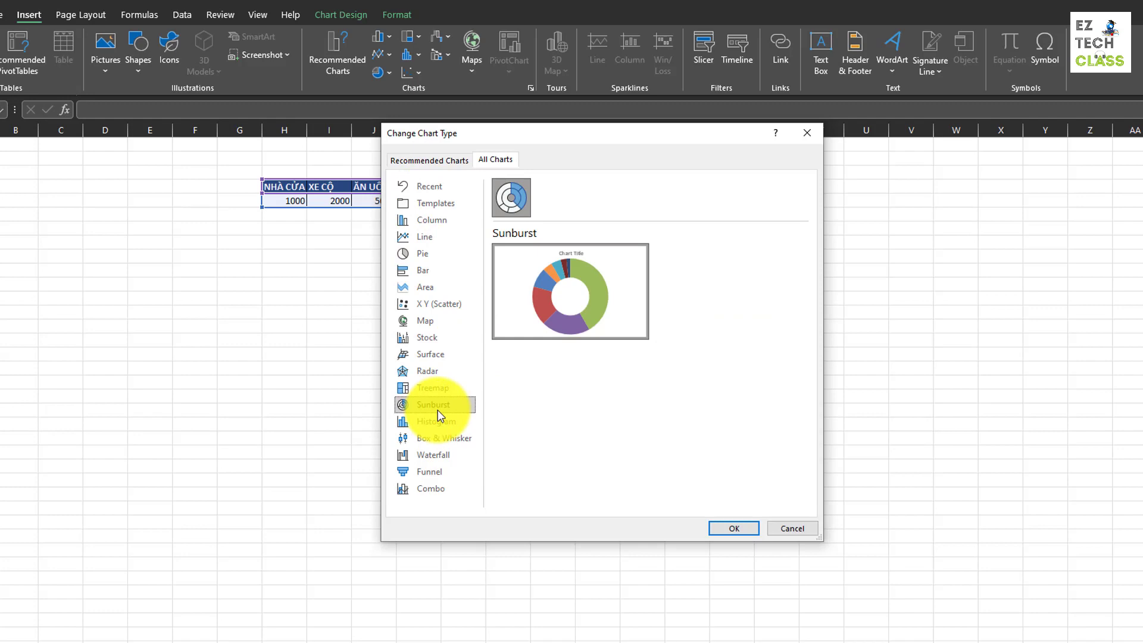
{"action": "left_click", "coordinate": [729, 531]}
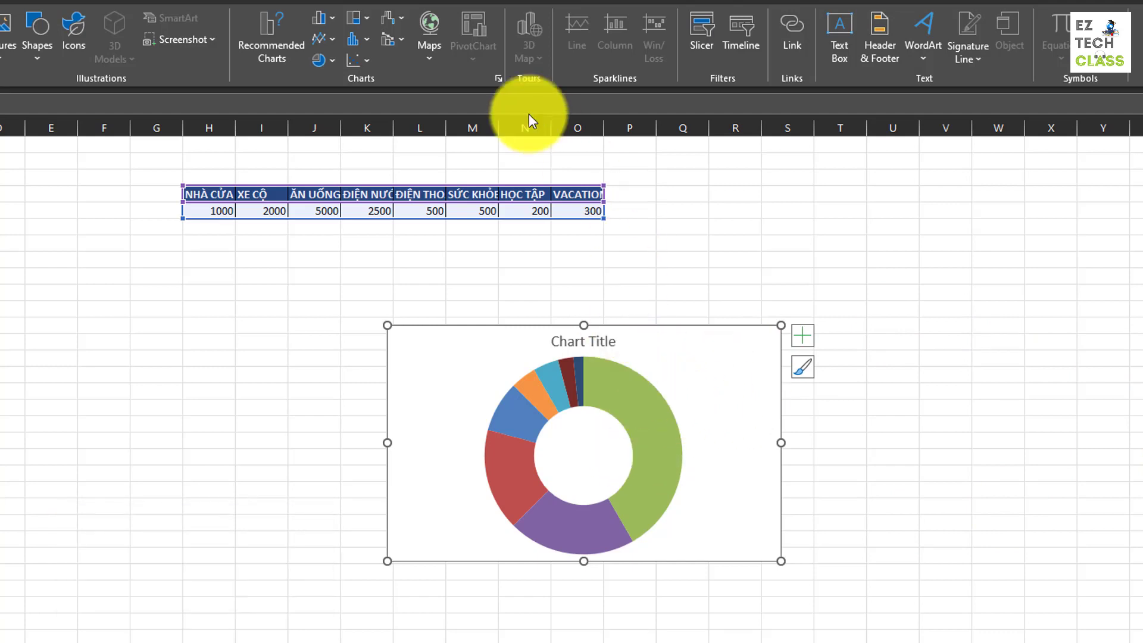
Step: Change the sunburst chart to a line chart, which peaks at 5000 for ĂN UỐNG
{"action": "left_click", "coordinate": [498, 78]}
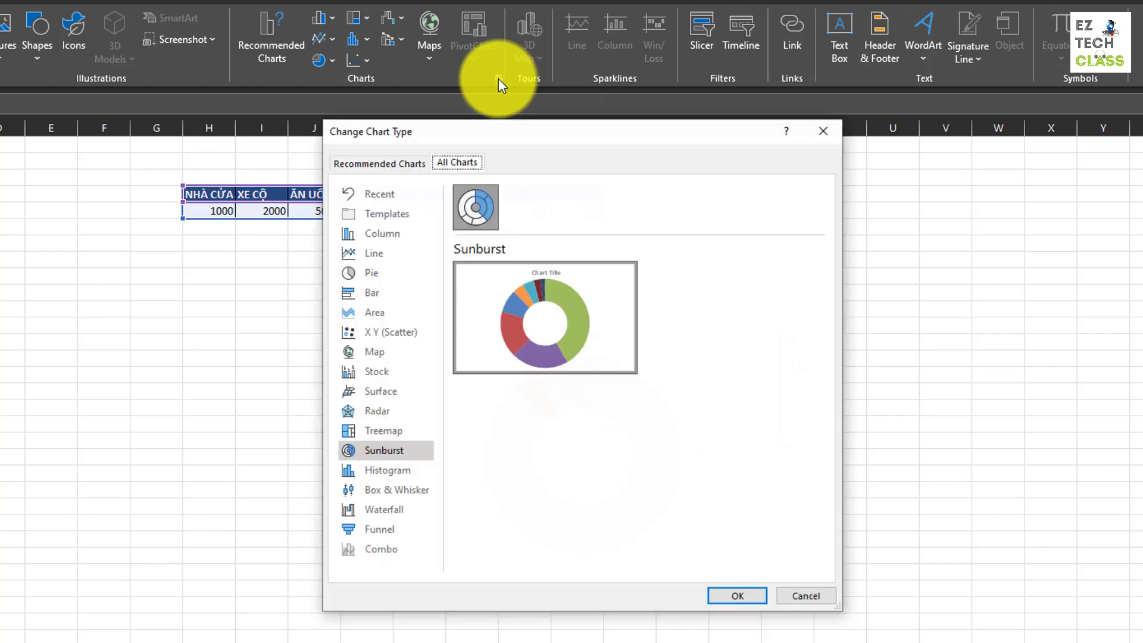
{"action": "left_click", "coordinate": [371, 272]}
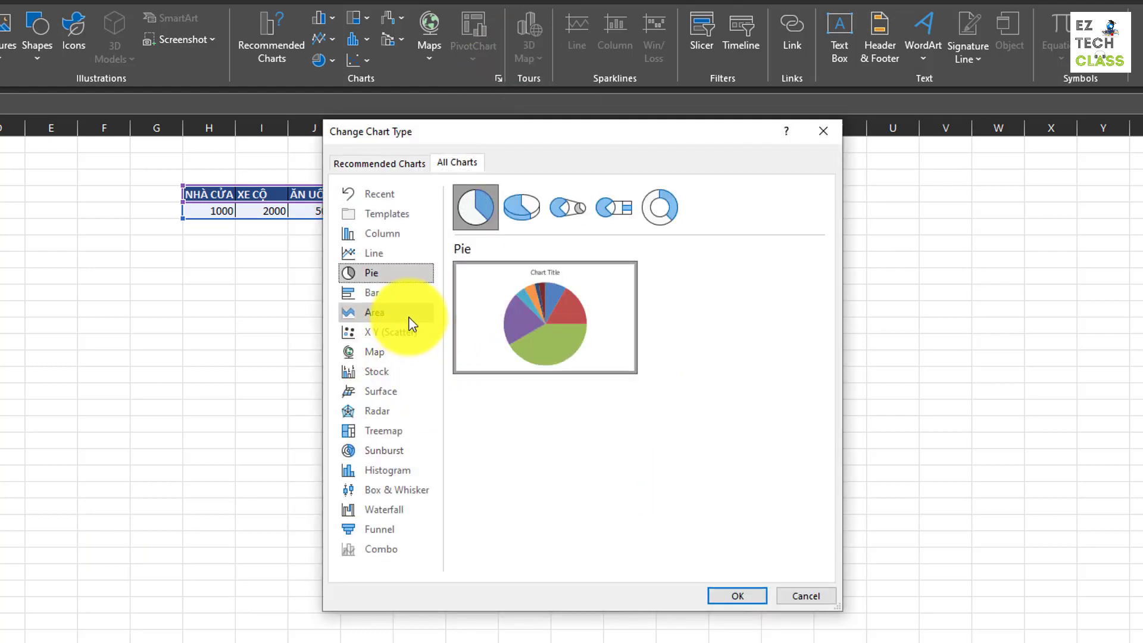
{"action": "left_click", "coordinate": [375, 254]}
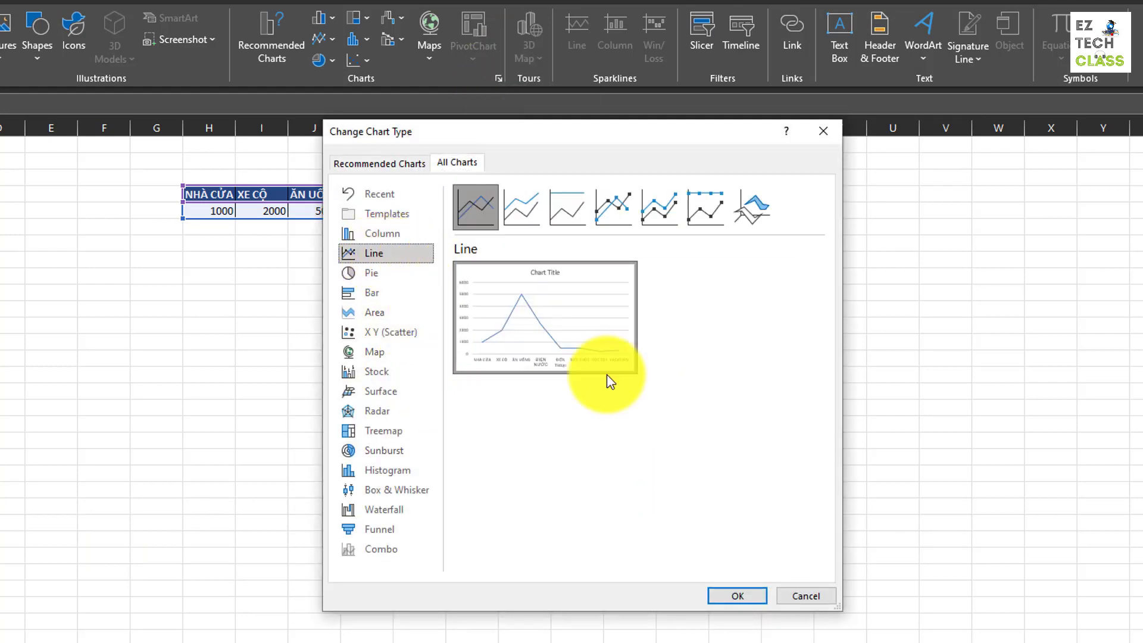
{"action": "left_click", "coordinate": [737, 596]}
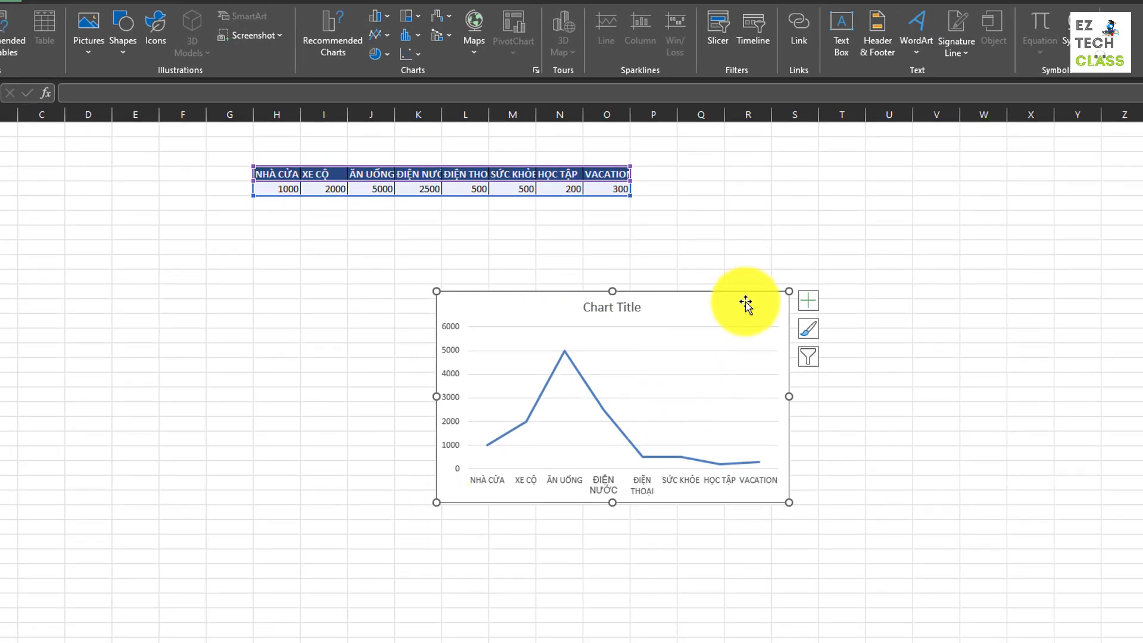
Step: Move the line chart to the left and reselect the expense table
{"action": "left_click_drag", "start_coordinate": [750, 295], "coordinate": [375, 276]}
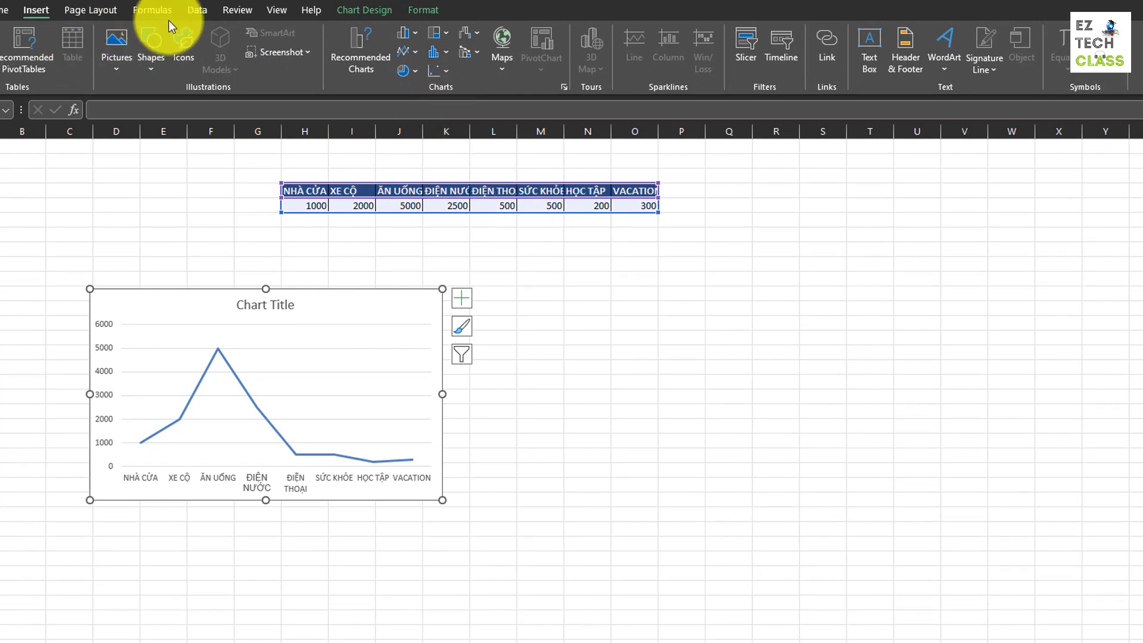
{"action": "key", "text": "Escape"}
{"action": "left_click", "coordinate": [624, 209], "text": "shift"}
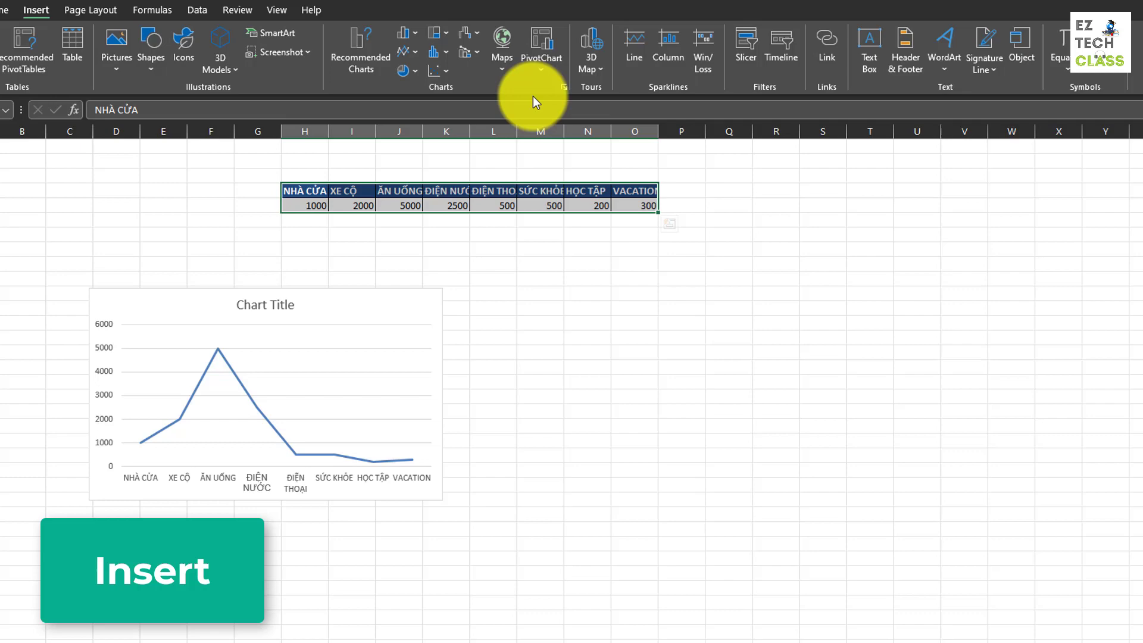
Step: Insert a pie chart of the expenses and place it at the upper right
{"action": "left_click", "coordinate": [563, 88]}
{"action": "left_click", "coordinate": [495, 381]}
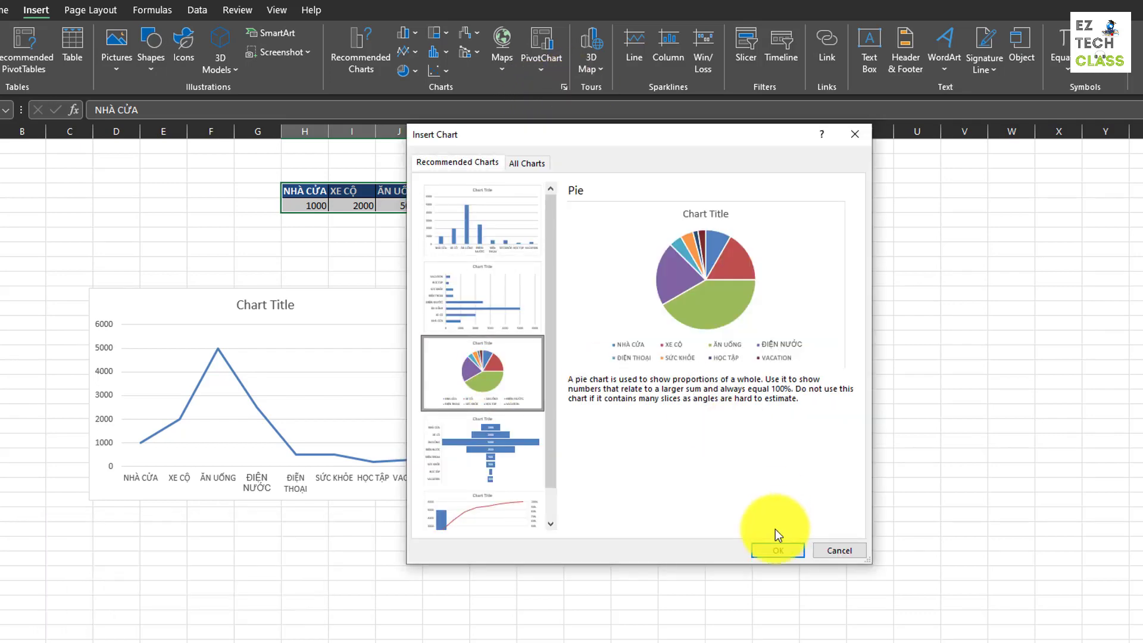
{"action": "left_click", "coordinate": [775, 550]}
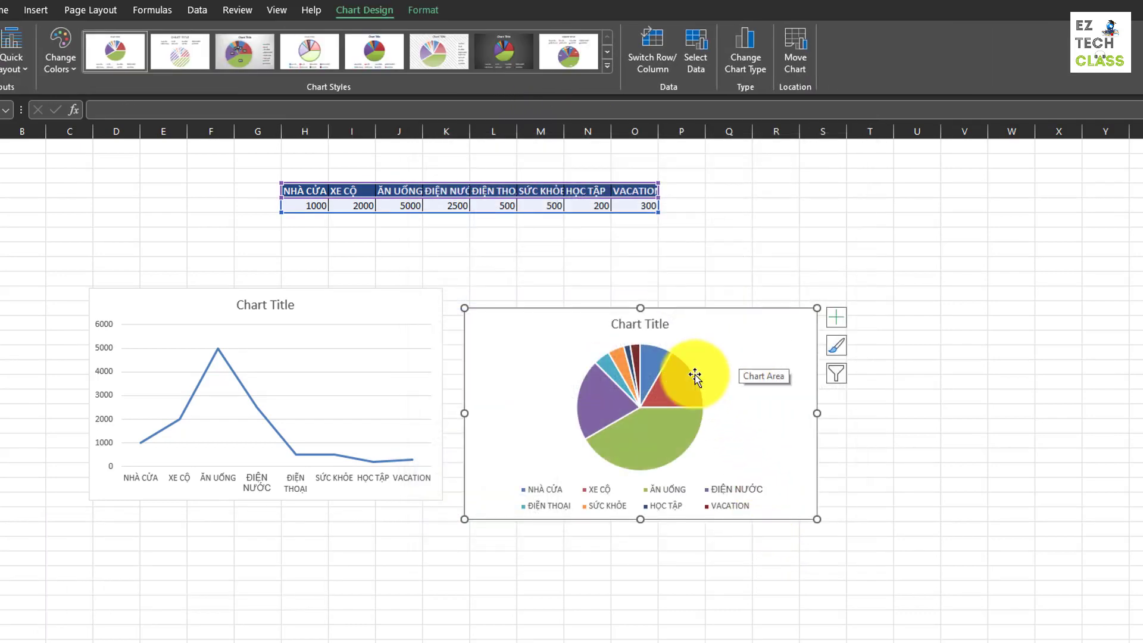
{"action": "left_click_drag", "start_coordinate": [740, 334], "coordinate": [1079, 225]}
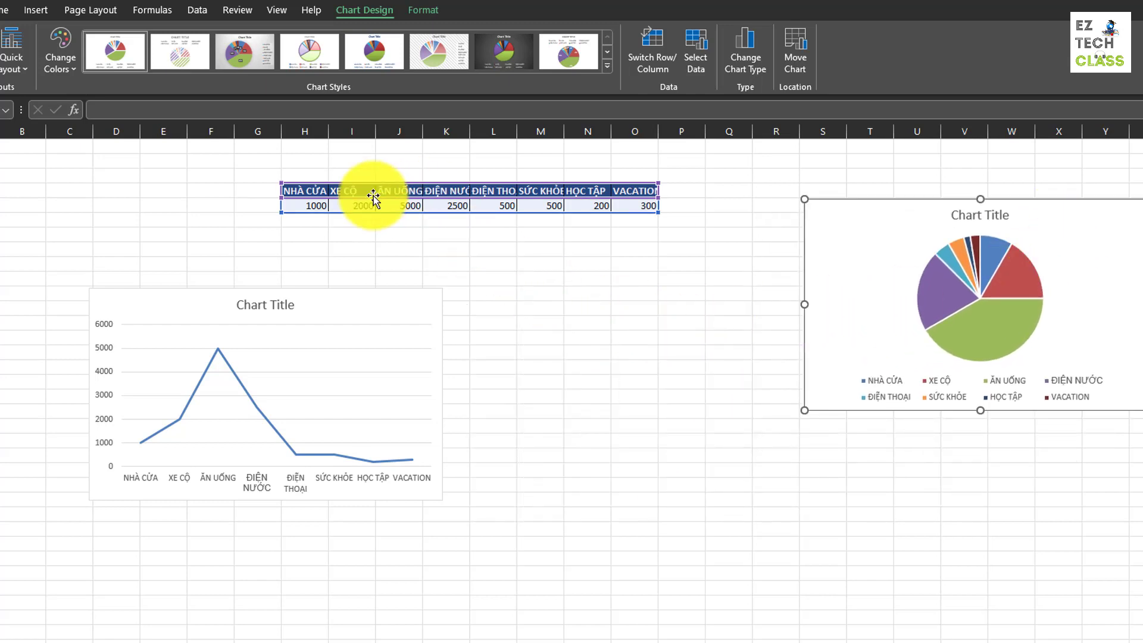
Step: Select the expense table and insert a funnel chart of it
{"action": "left_click", "coordinate": [303, 187]}
{"action": "left_click_drag", "start_coordinate": [303, 187], "coordinate": [659, 213]}
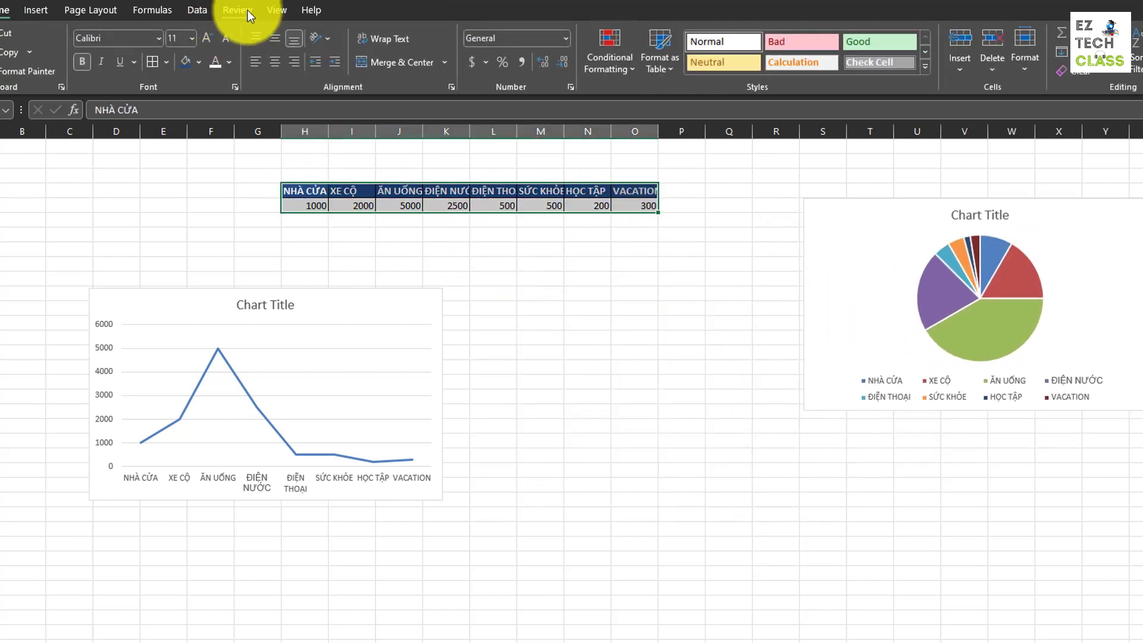
{"action": "left_click", "coordinate": [47, 9]}
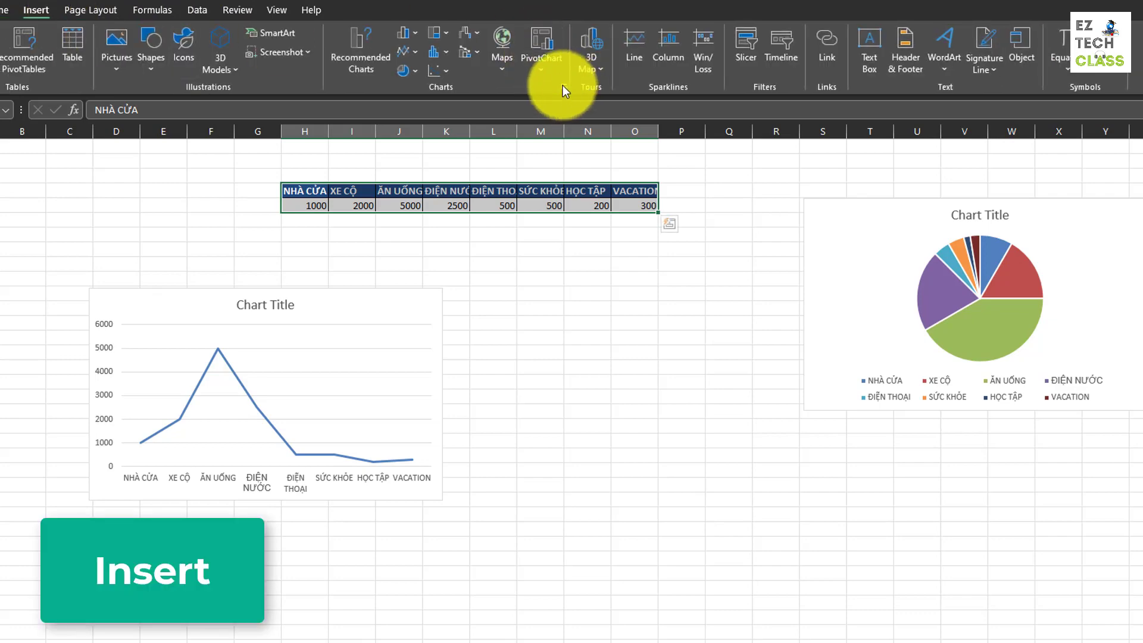
{"action": "left_click", "coordinate": [564, 87]}
{"action": "left_click", "coordinate": [507, 448]}
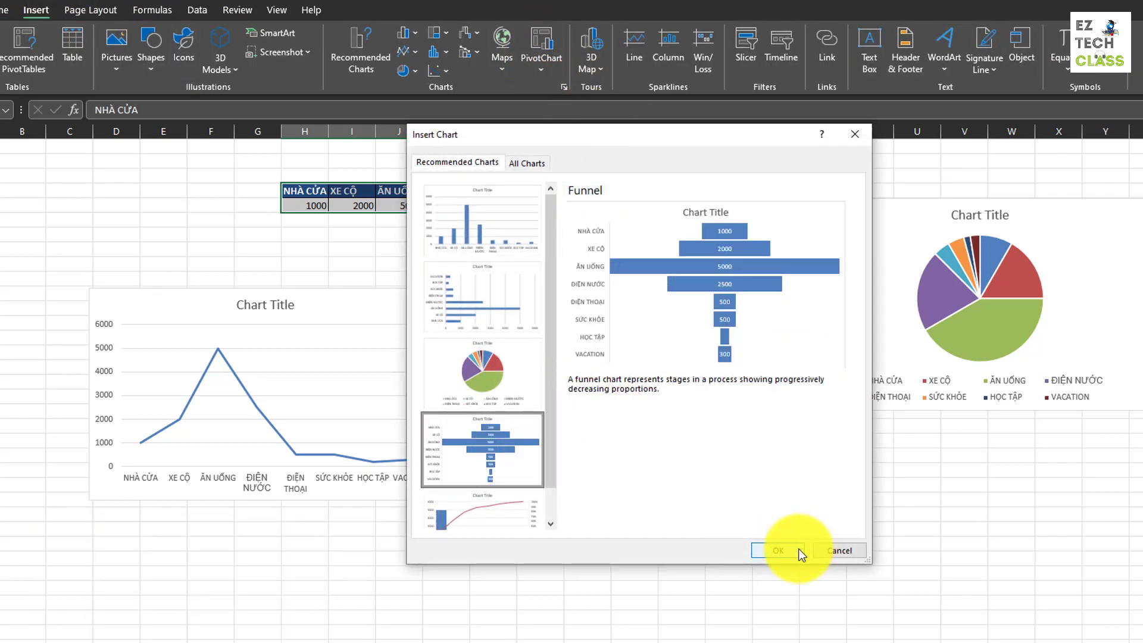
{"action": "left_click", "coordinate": [777, 550]}
Step: Select the whole expense table again and insert a Pareto chart of it
{"action": "left_click", "coordinate": [301, 191]}
{"action": "key", "text": "ctrl+a"}
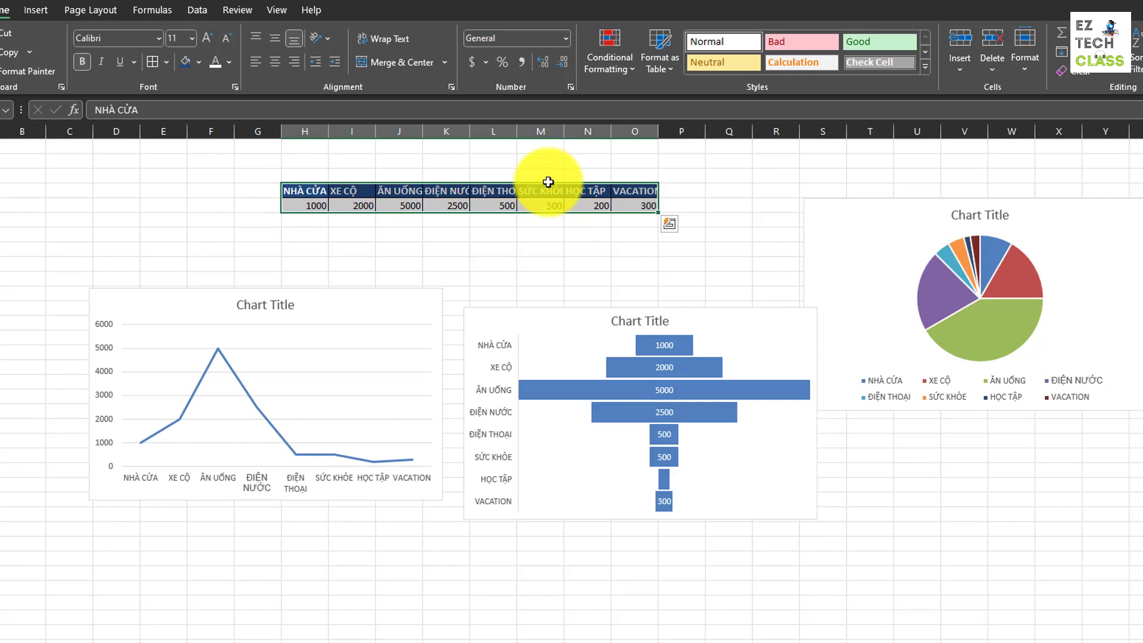
{"action": "left_click", "coordinate": [37, 10]}
{"action": "left_click", "coordinate": [360, 51]}
{"action": "scroll", "coordinate": [494, 329], "scroll_direction": "down", "scroll_amount": 2}
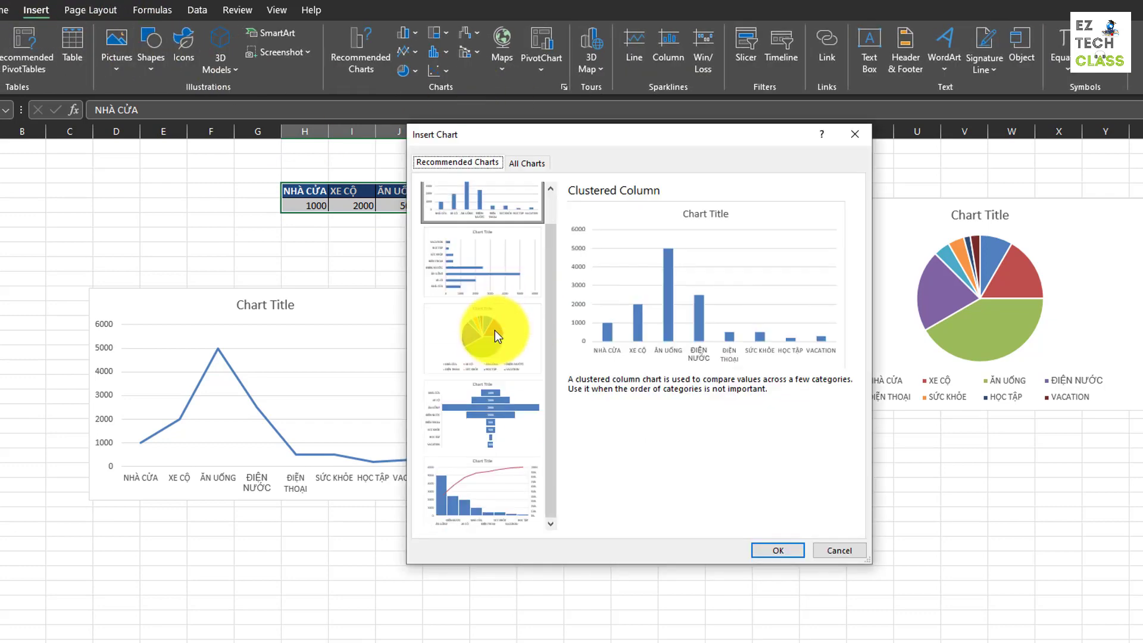
{"action": "left_click", "coordinate": [535, 507]}
{"action": "left_click", "coordinate": [775, 550]}
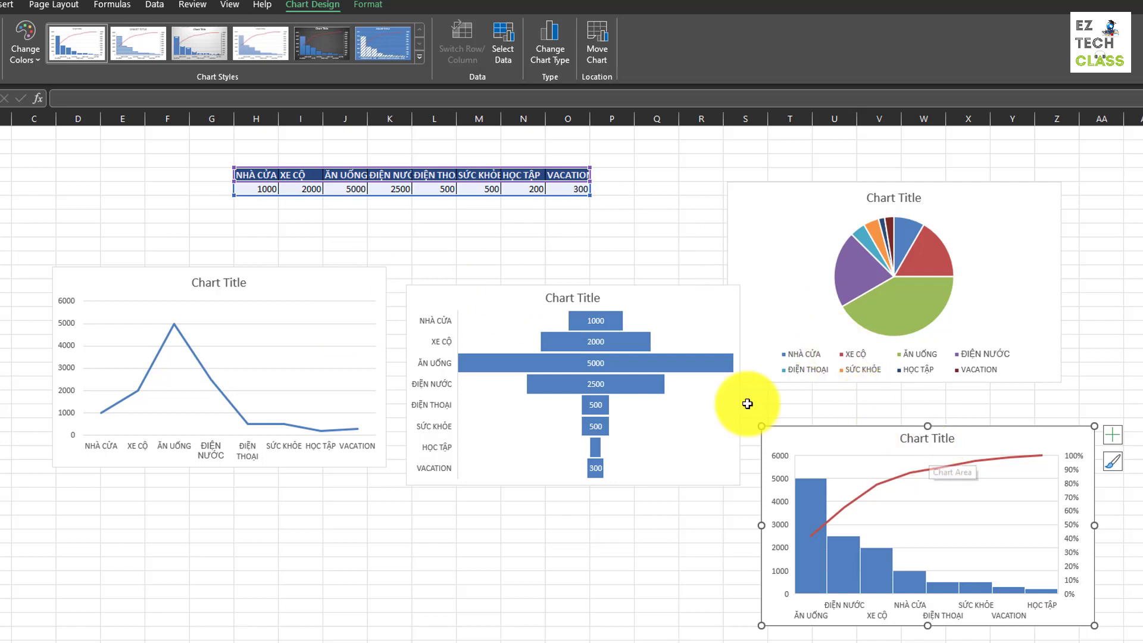
Step: Set the ĐIỆN THOẠI value to 2000, then correct it to 2
{"action": "left_click", "coordinate": [447, 189]}
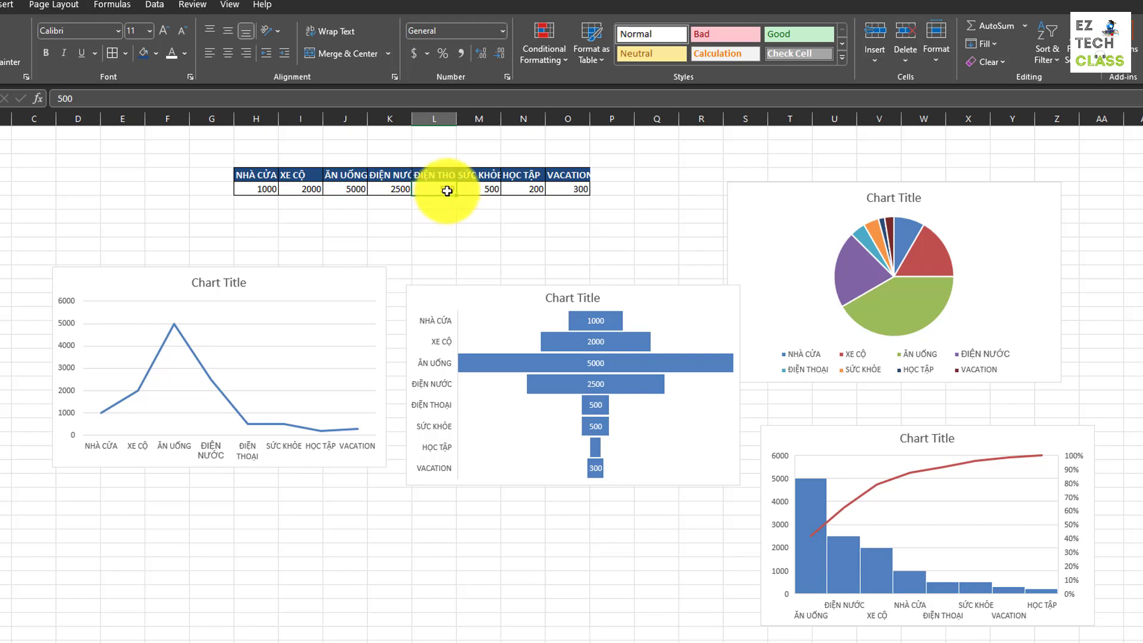
{"action": "type", "text": "2000"}
{"action": "key", "text": "Return"}
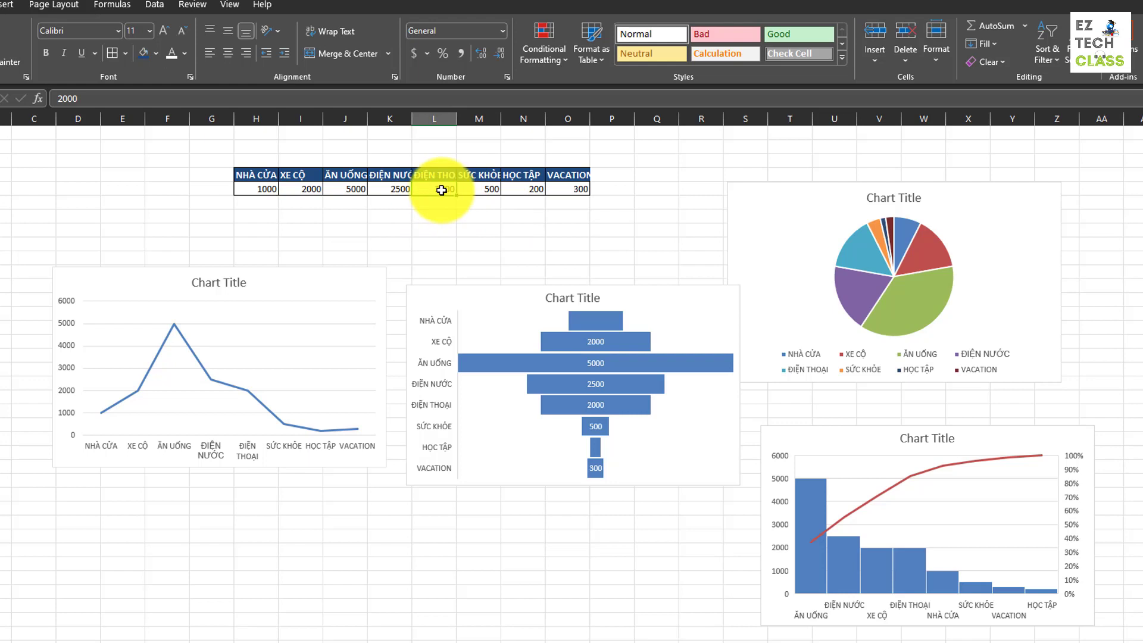
{"action": "type", "text": "2"}
{"action": "key", "text": "Return"}
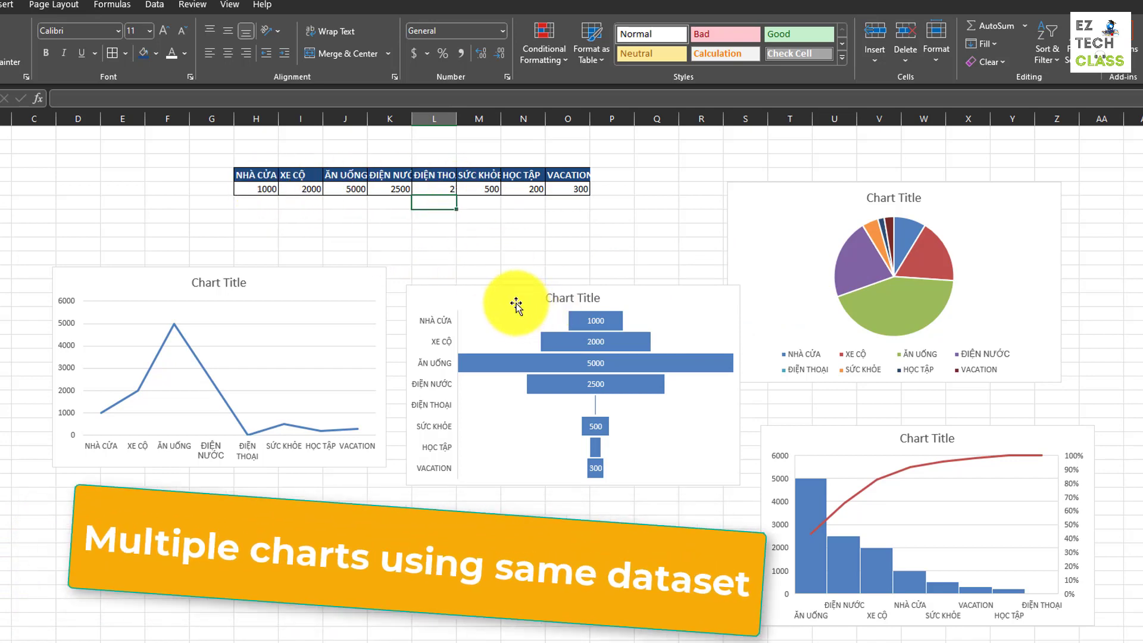
Step: Undo an accidental funnel chart move and shift the pie chart further right
{"action": "left_click_drag", "start_coordinate": [511, 302], "coordinate": [507, 240]}
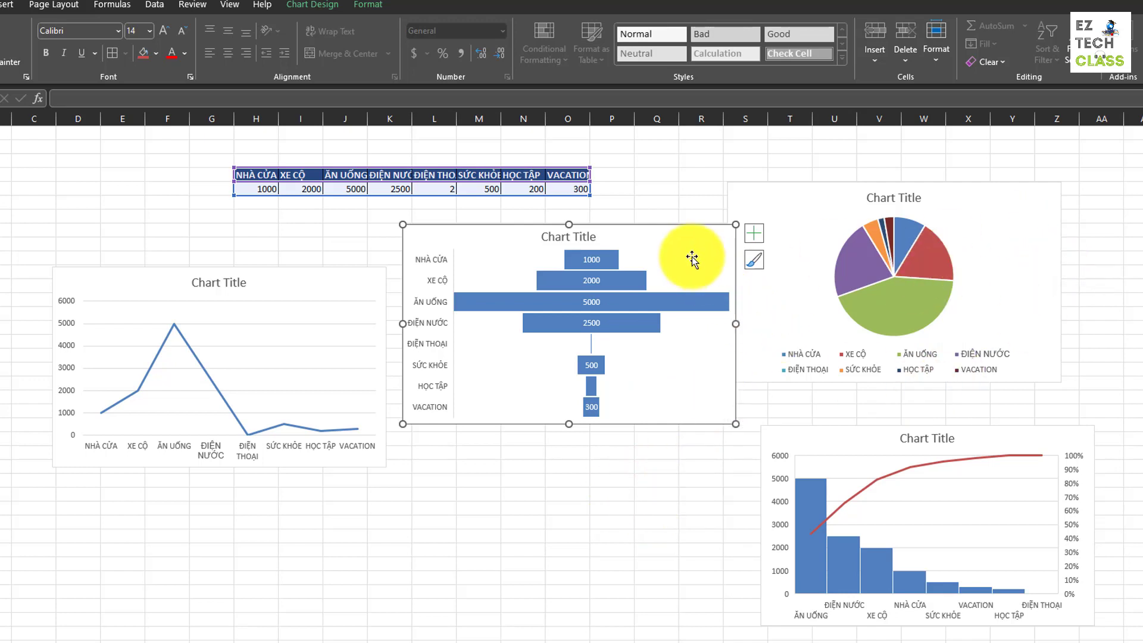
{"action": "left_click", "coordinate": [658, 399]}
{"action": "key", "text": "ctrl+z"}
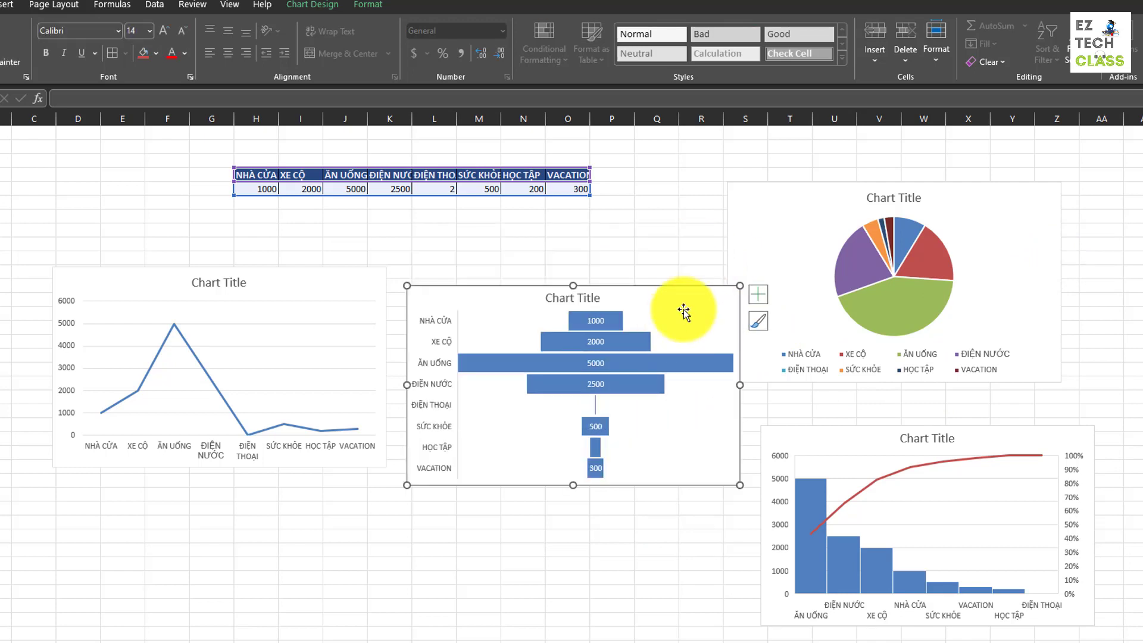
{"action": "left_click_drag", "start_coordinate": [807, 213], "coordinate": [870, 214]}
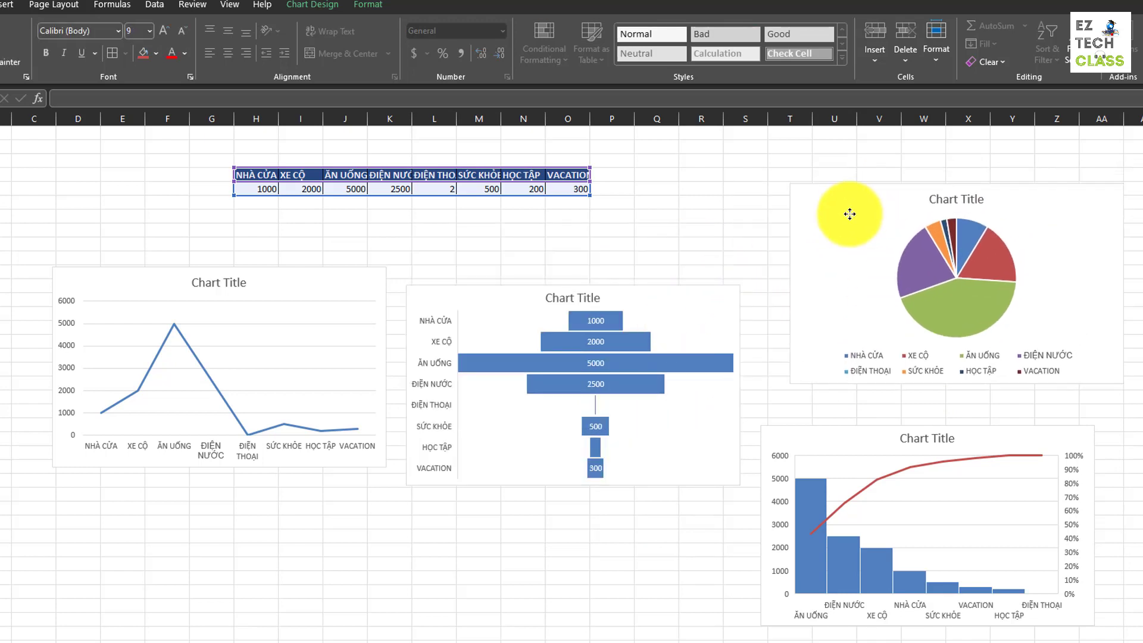
Step: Change the ĂN UỐNG expense in column J to 100
{"action": "left_click", "coordinate": [363, 190]}
{"action": "type", "text": "100"}
{"action": "key", "text": "Return"}
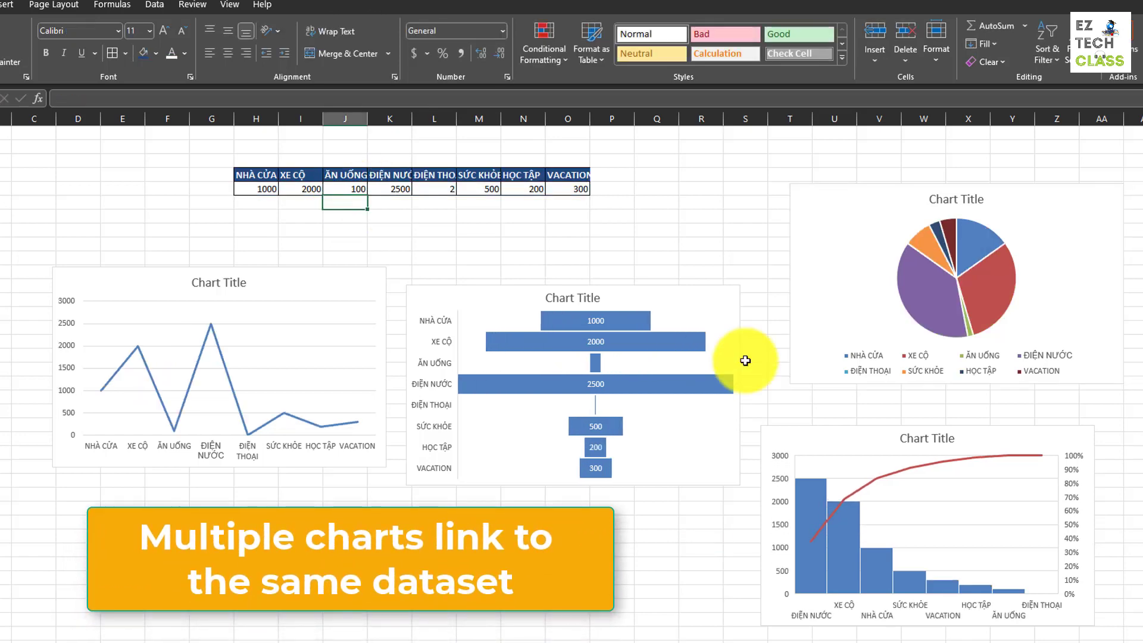